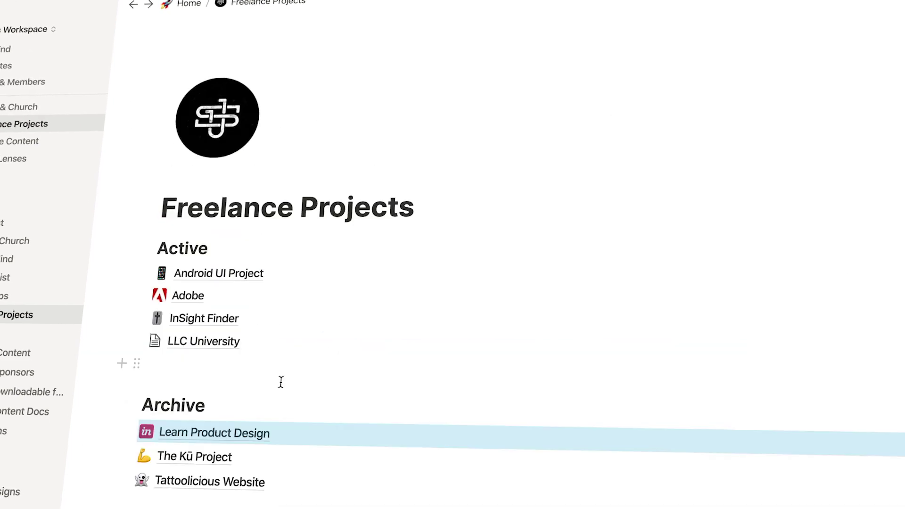
Open the active Android UI Project page and look through its brief, requirements, Todos board and embedded Figma design.
left_click(220, 273)
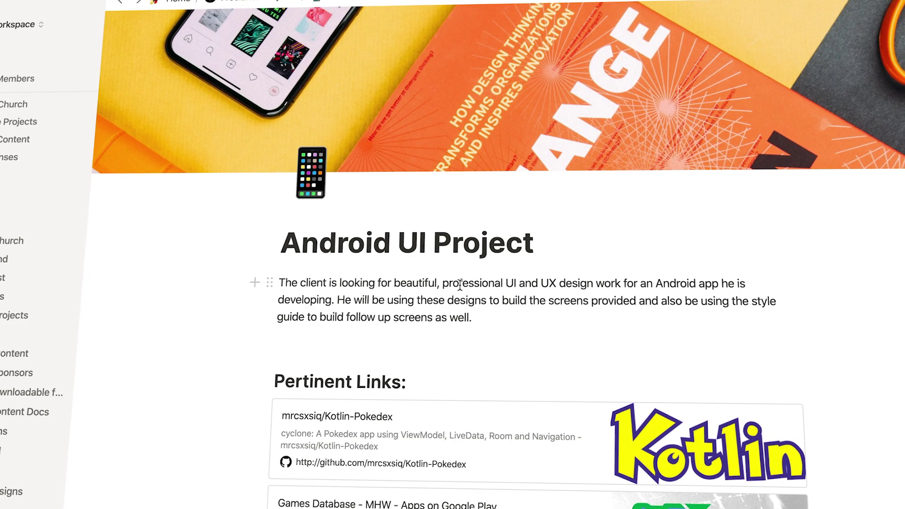
scroll(459, 283, "down", 15)
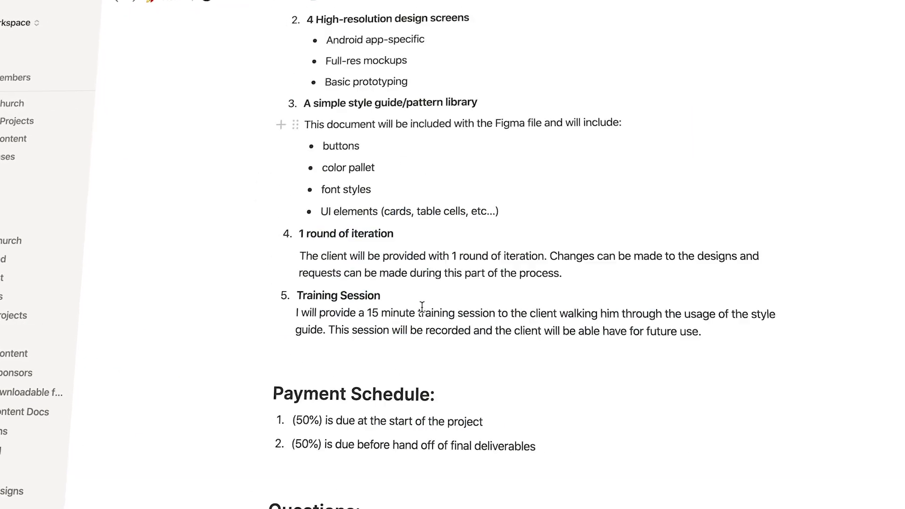
scroll(414, 359, "up", 15)
left_click_drag(881, 328, 292, 266)
scroll(265, 156, "down", 20)
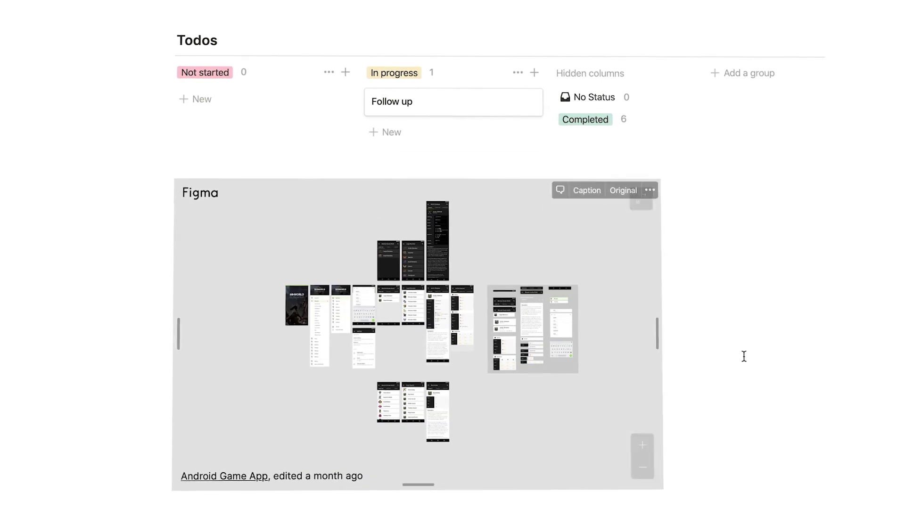
scroll(89, 206, "up", 20)
scroll(329, 265, "down", 20)
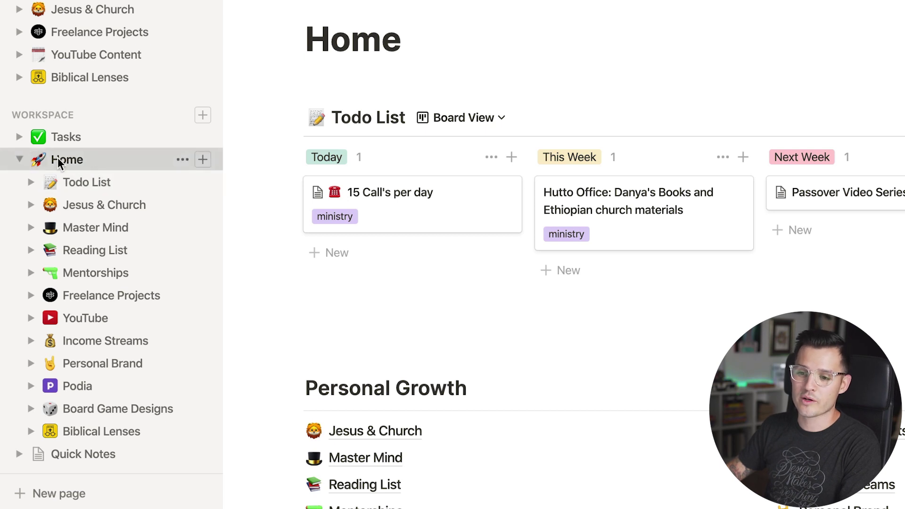
Move the Home page above Tasks in the workspace page list.
left_click_drag(56, 163, 56, 125)
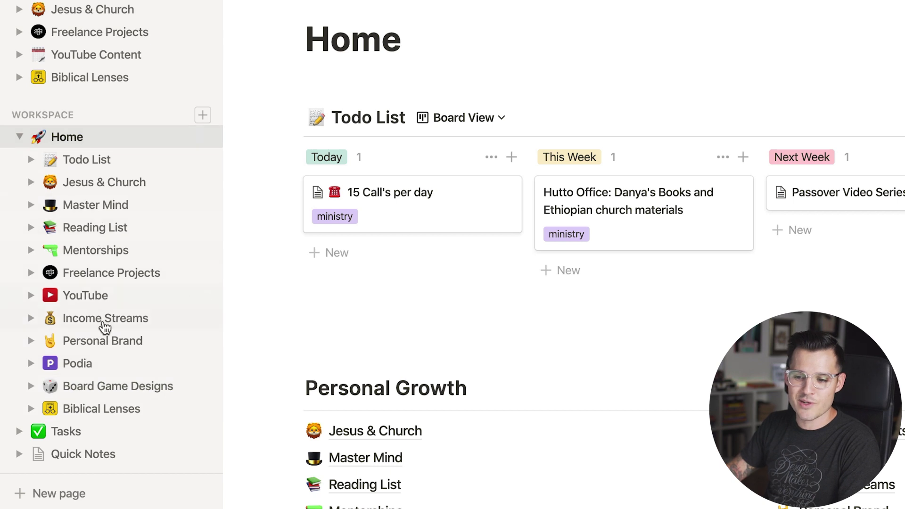
left_click_drag(16, 138, 87, 86)
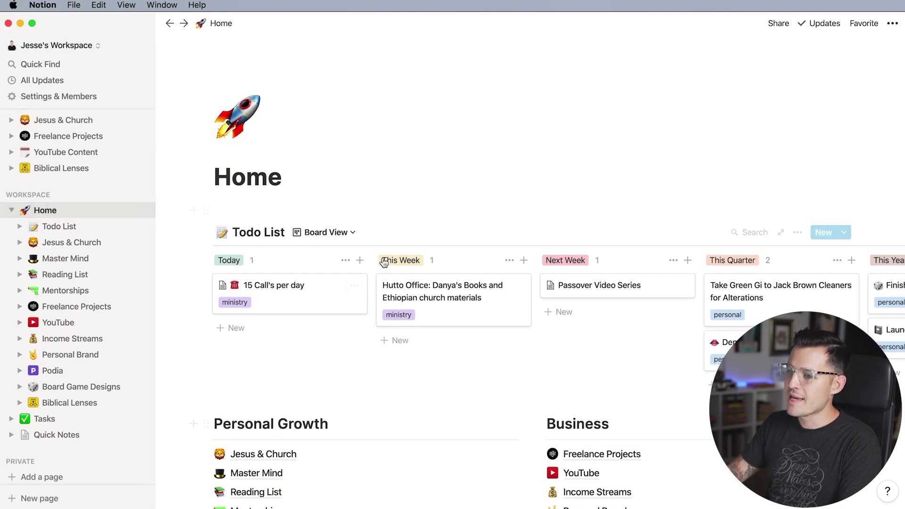
Add a Heading 2 reading "Family" below the Just for me section of the Home page.
scroll(344, 250, "down", 1)
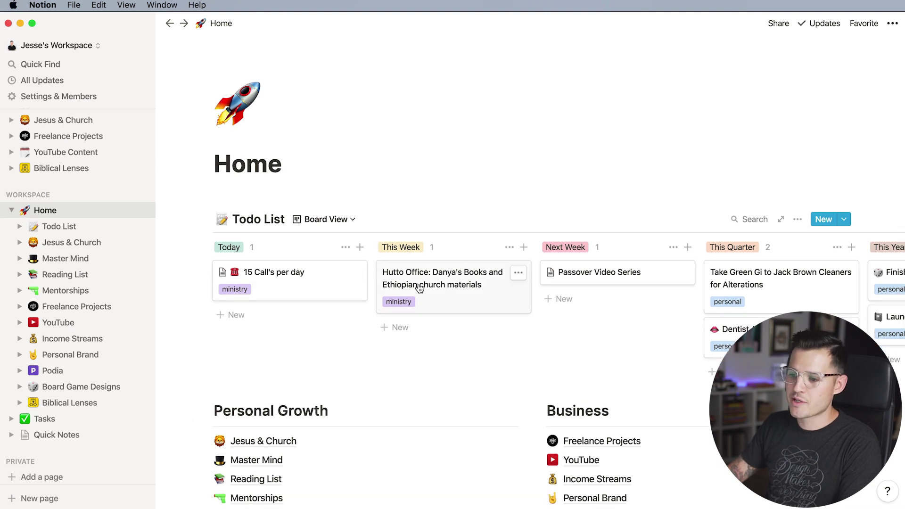
scroll(419, 289, "down", 5)
scroll(419, 285, "up", 3)
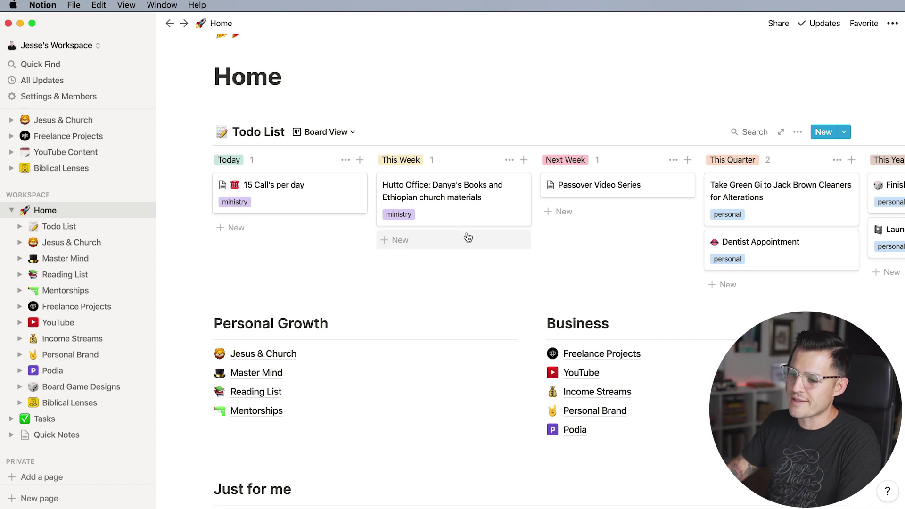
scroll(467, 237, "down", 5)
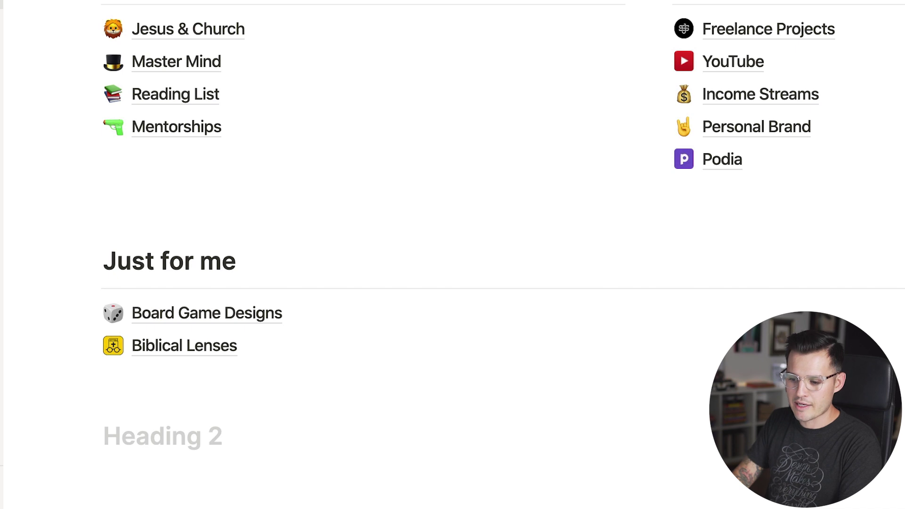
key("BackSpace")
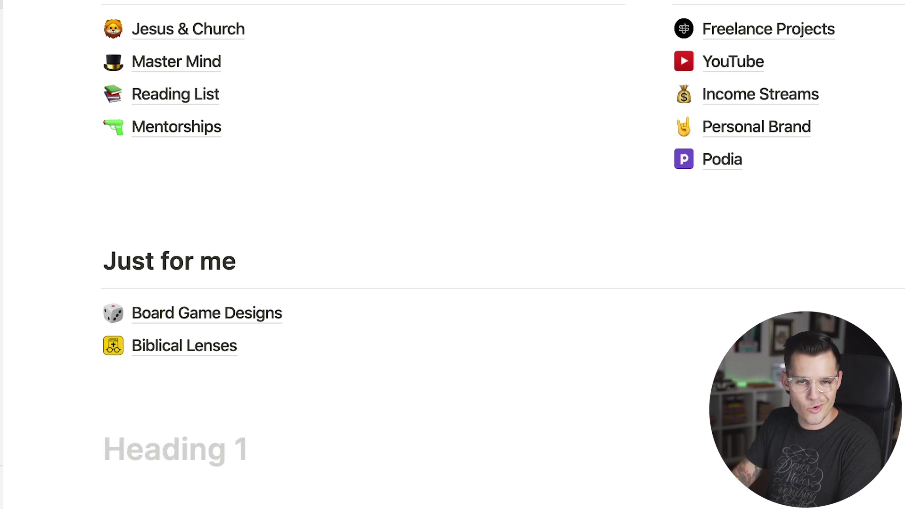
key("BackSpace")
type("/head")
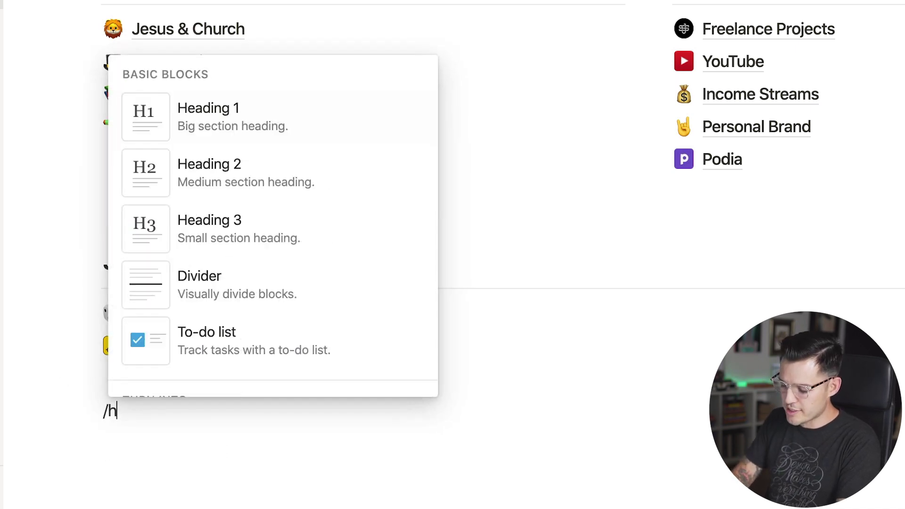
left_click(232, 172)
scroll(390, 358, "down", 3)
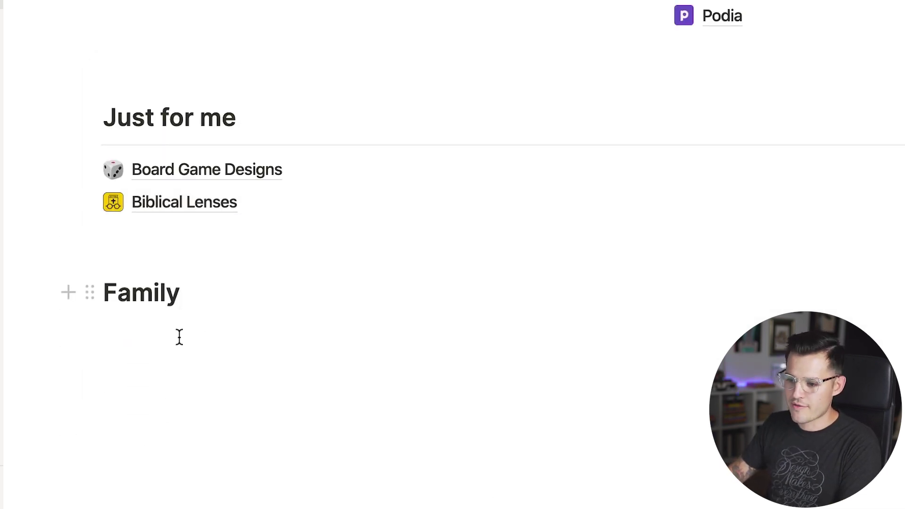
Create an empty sub-page titled "Family Goals" under the Family heading.
type("/page")
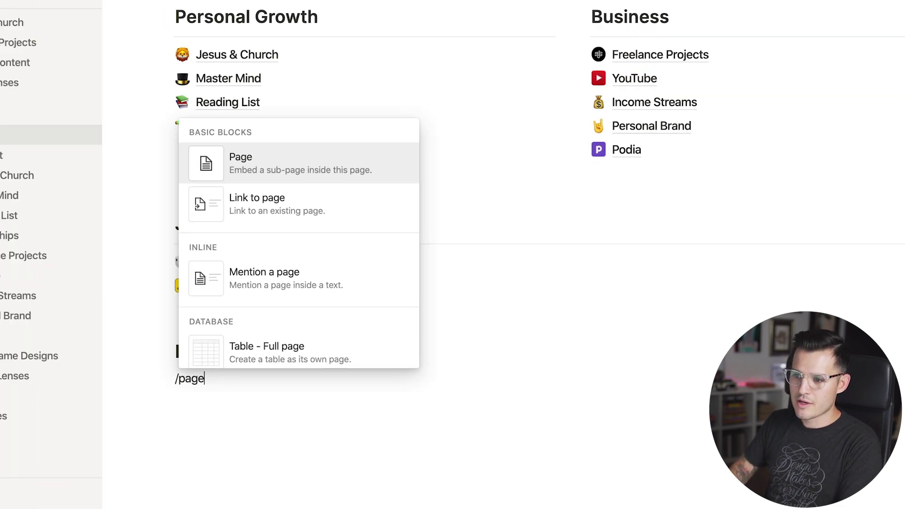
key("Return")
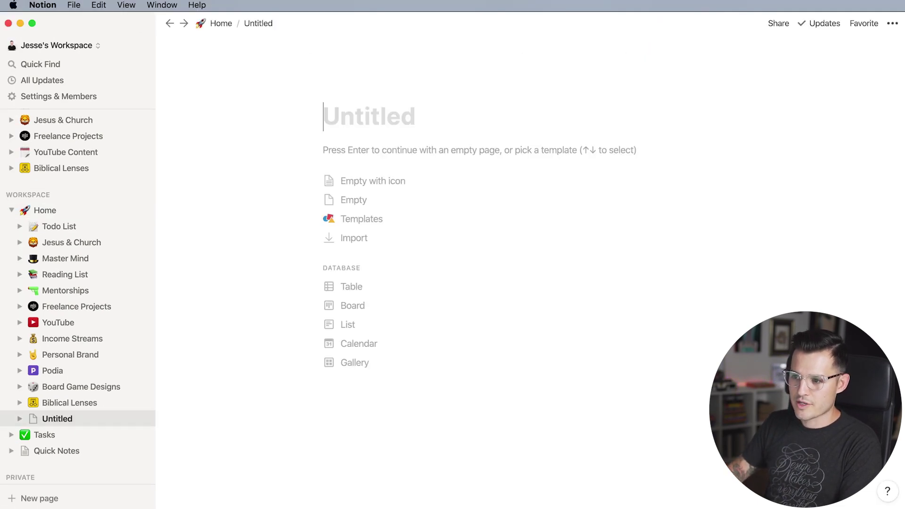
type("Family Goals")
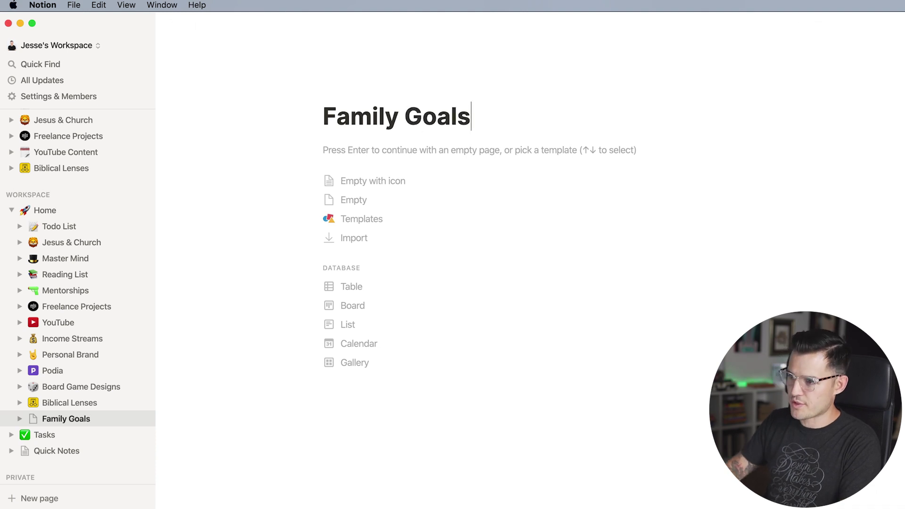
left_click(377, 153)
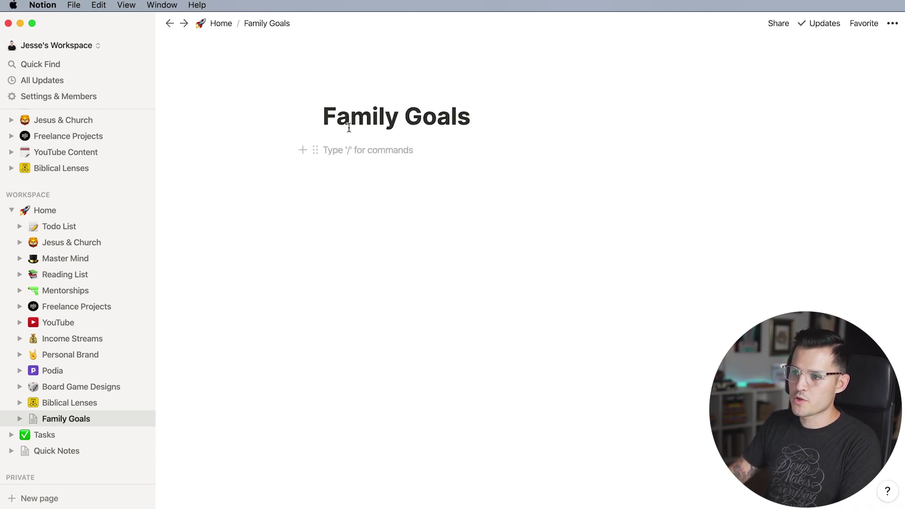
Add an icon to the Family Goals page and change it to the family emoji.
left_click(335, 91)
left_click(361, 123)
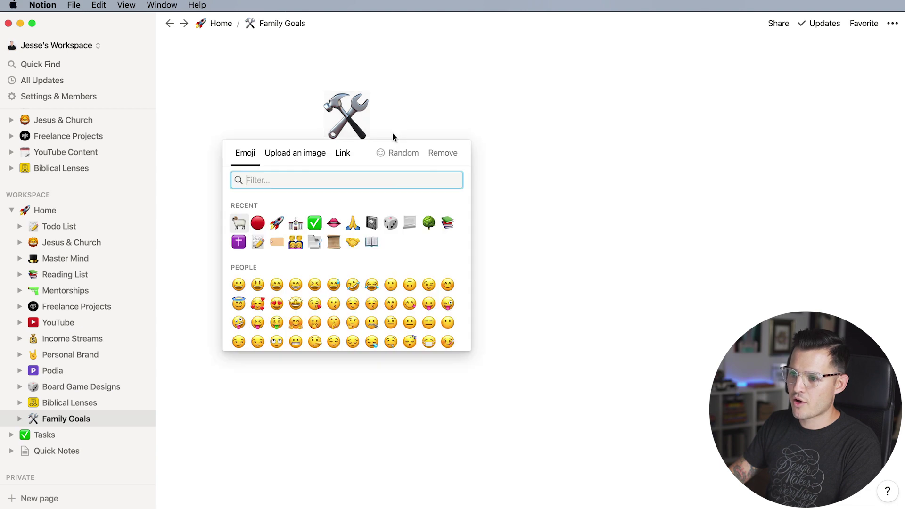
left_click(295, 241)
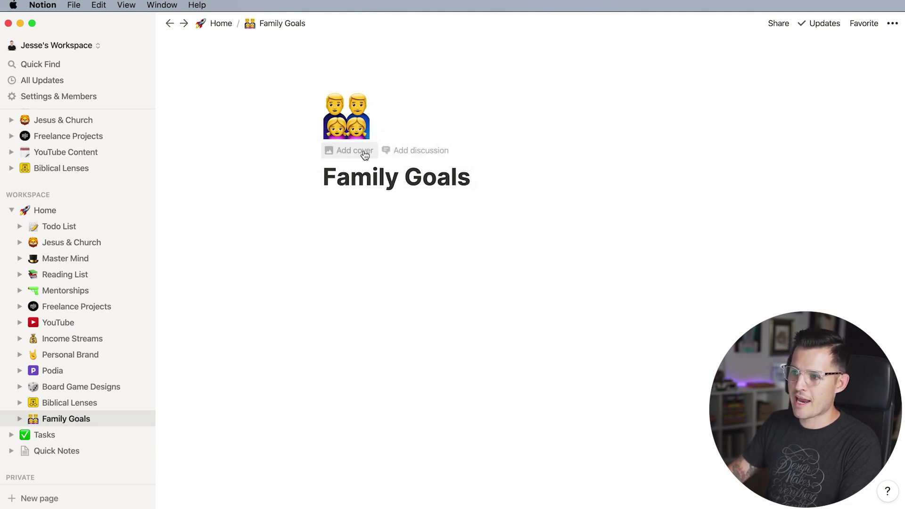
Return to the Home page and delete the Family heading together with its Family Goals page.
left_click(222, 27)
scroll(311, 330, "down", 5)
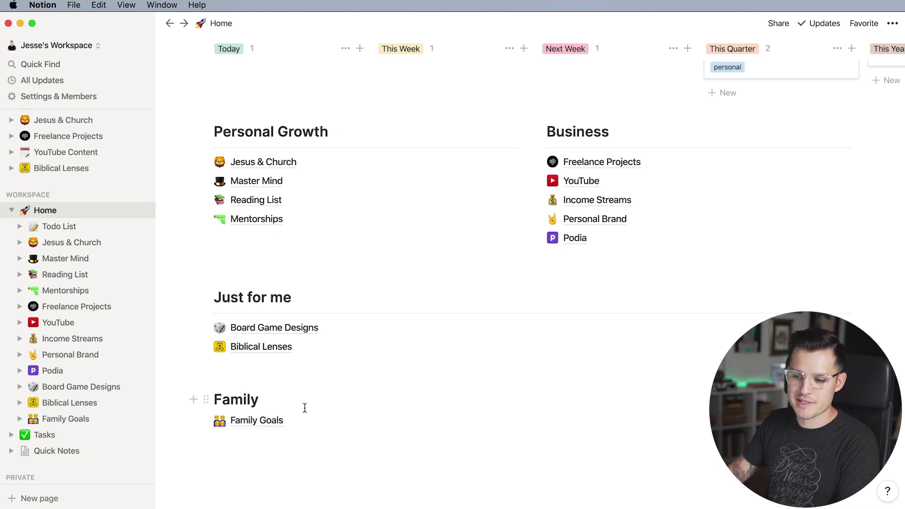
left_click_drag(299, 445, 219, 390)
key("BackSpace")
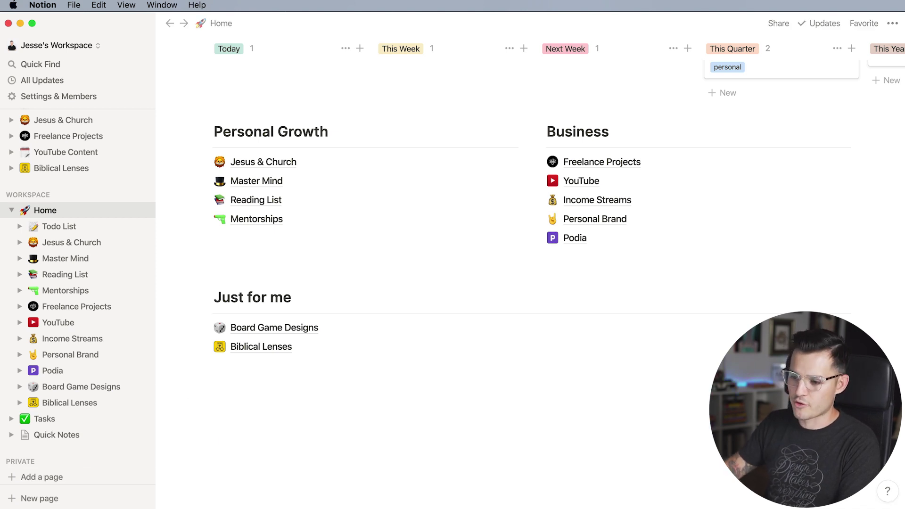
Open Freelance Projects from the Business section and try to move Learn Product Design from Archive to the Active list.
scroll(322, 405, "up", 10)
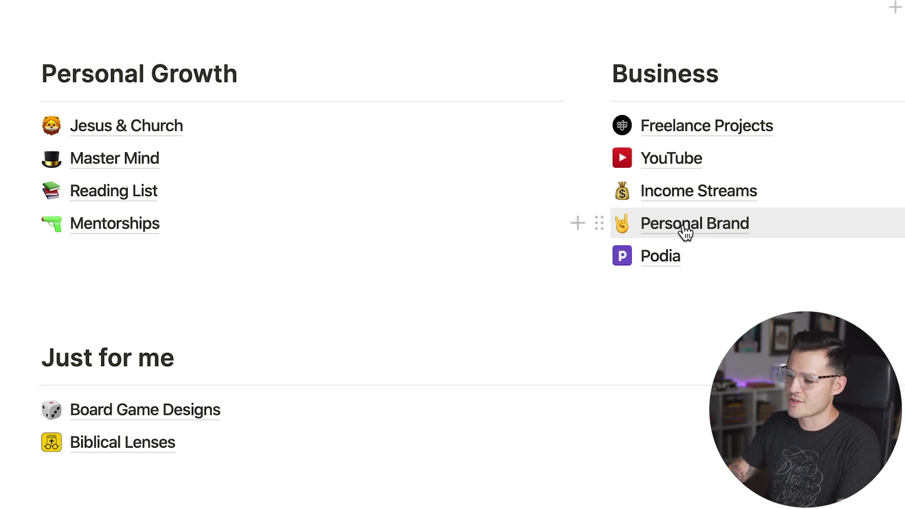
left_click(671, 124)
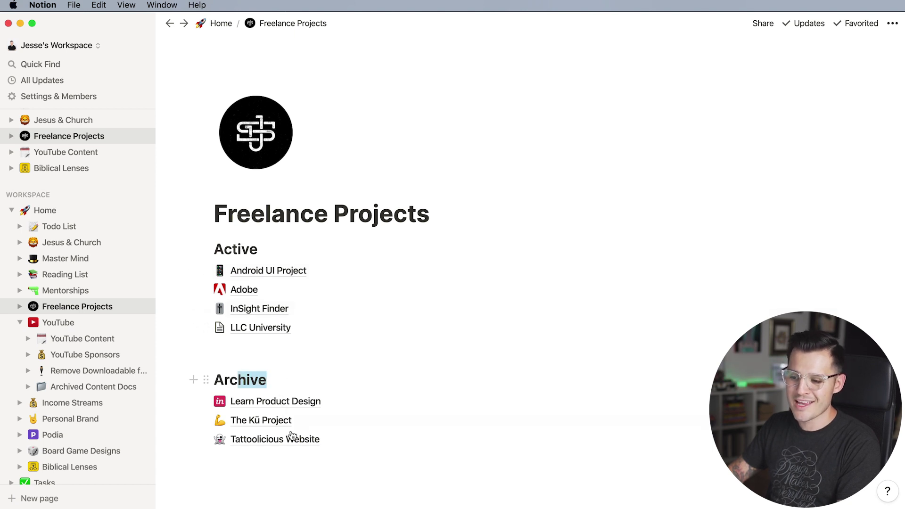
left_click_drag(206, 401, 358, 329)
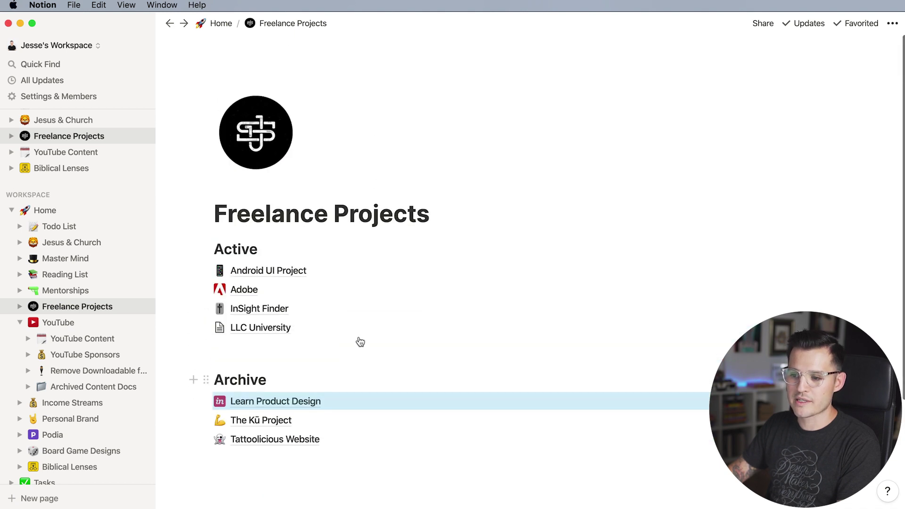
Open the Android UI Project page with the sidebar hidden and review its requirements, payment schedule, Todos board and Figma embed.
left_click(268, 271)
key("super+backslash")
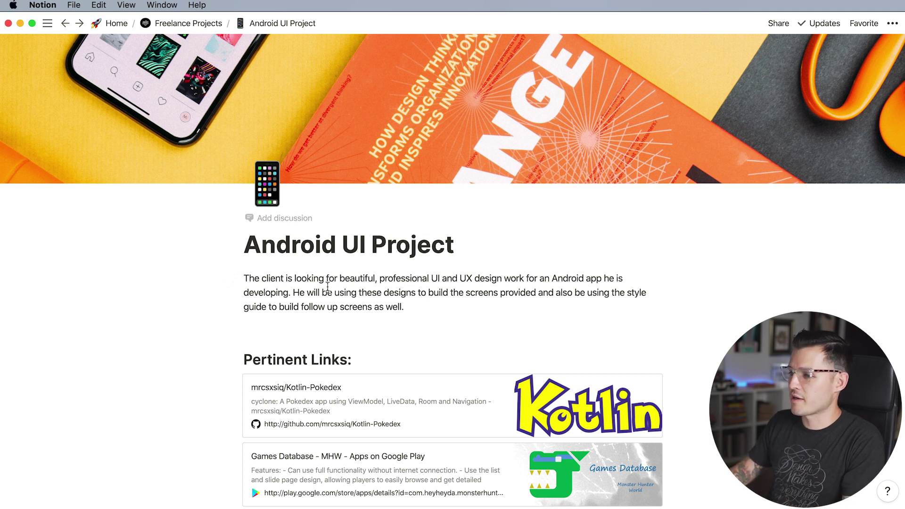
scroll(327, 286, "down", 10)
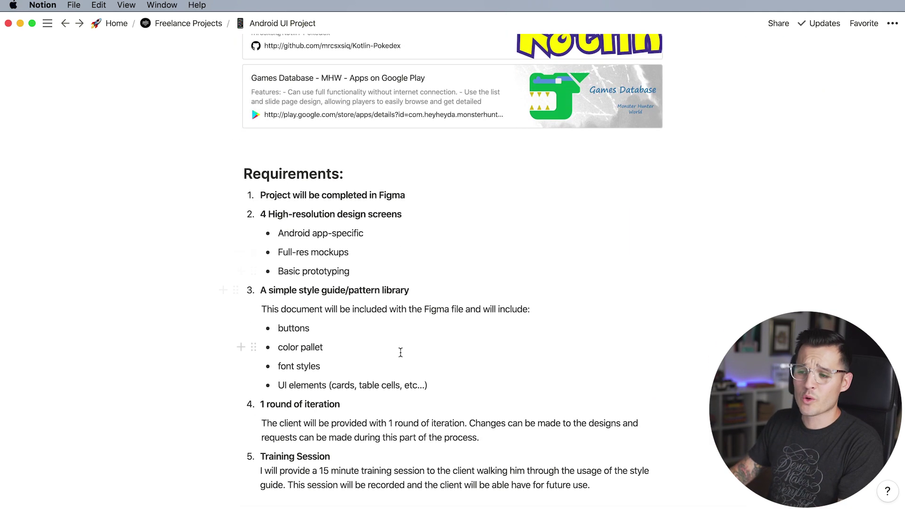
left_click_drag(401, 352, 275, 162)
scroll(283, 189, "up", 1)
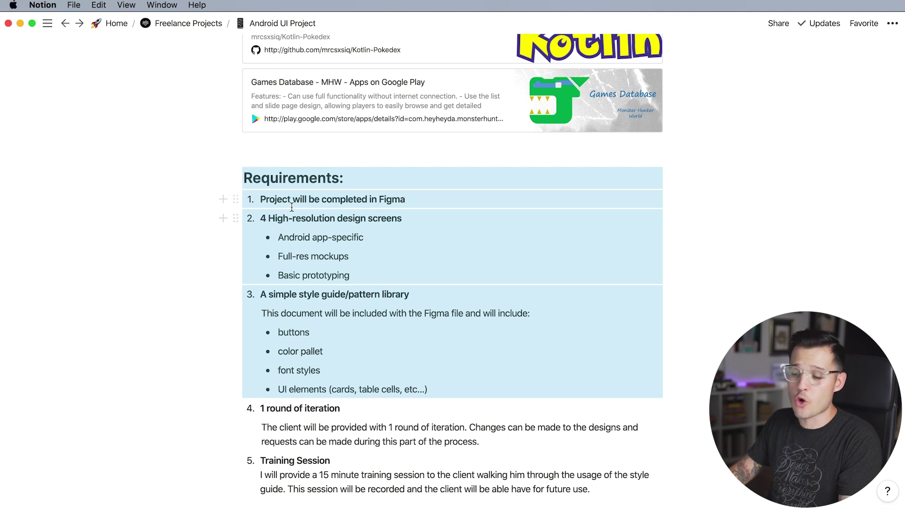
scroll(292, 207, "down", 5)
scroll(411, 355, "down", 3)
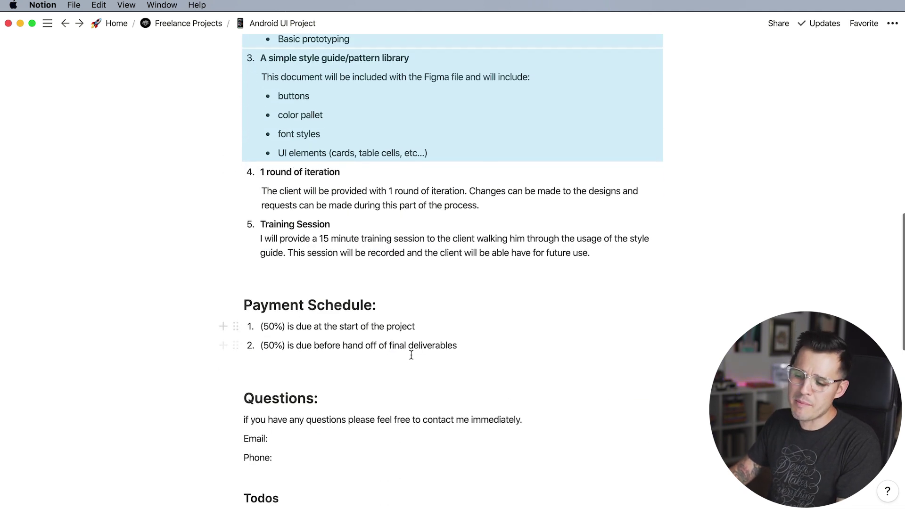
scroll(390, 370, "down", 6)
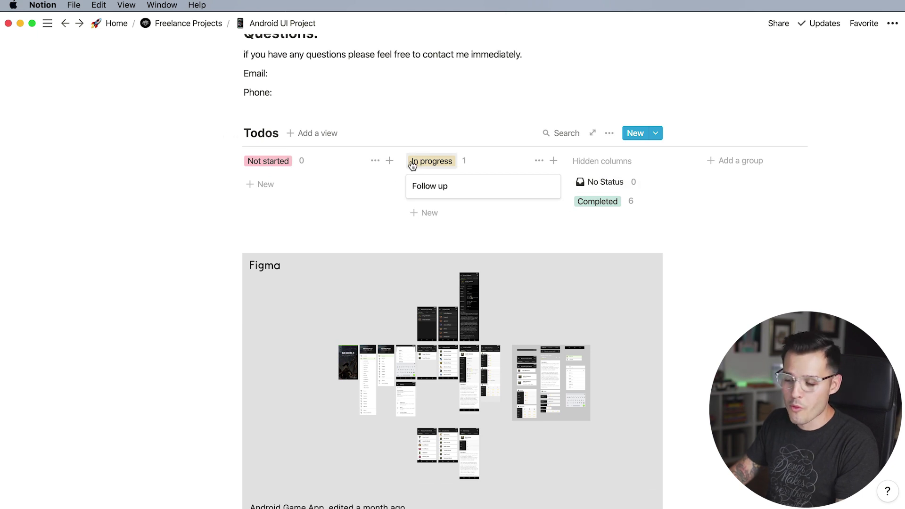
scroll(412, 164, "down", 2)
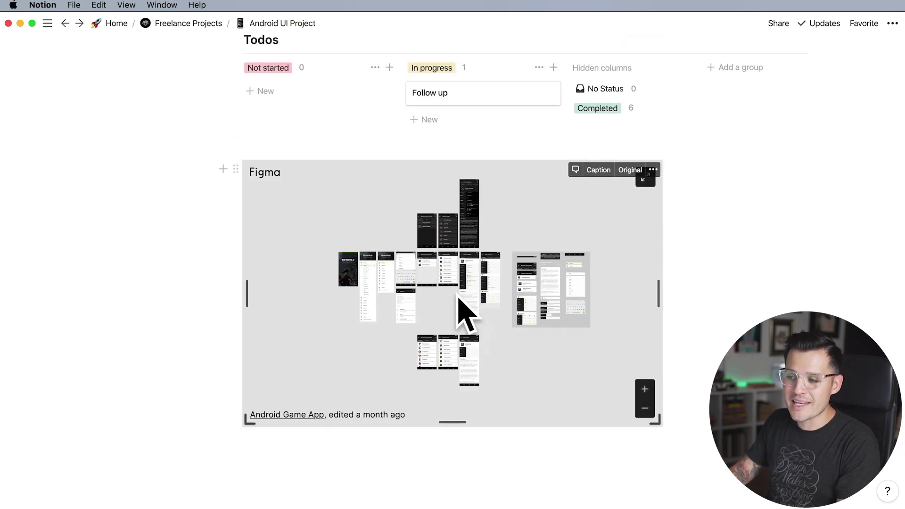
Zoom in on the embedded Android Game App Figma design and pan across its screens.
scroll(468, 303, "up", 2)
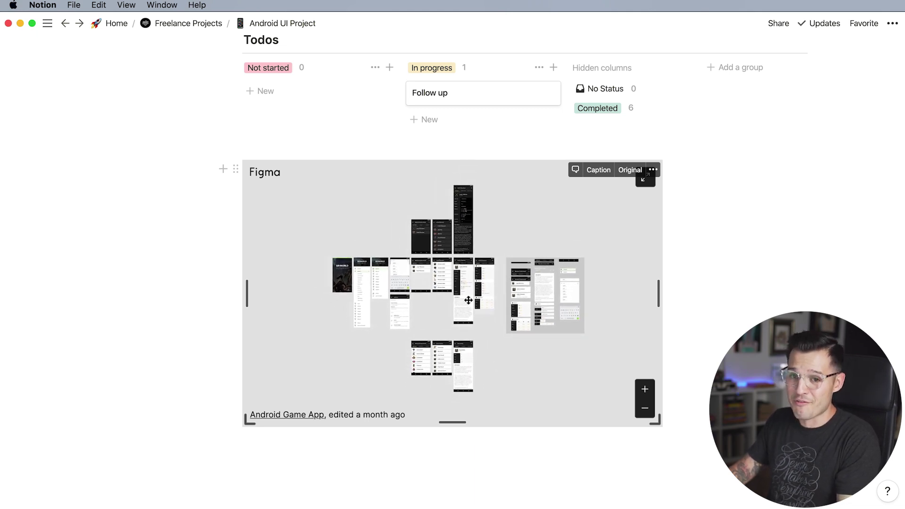
left_click(644, 389)
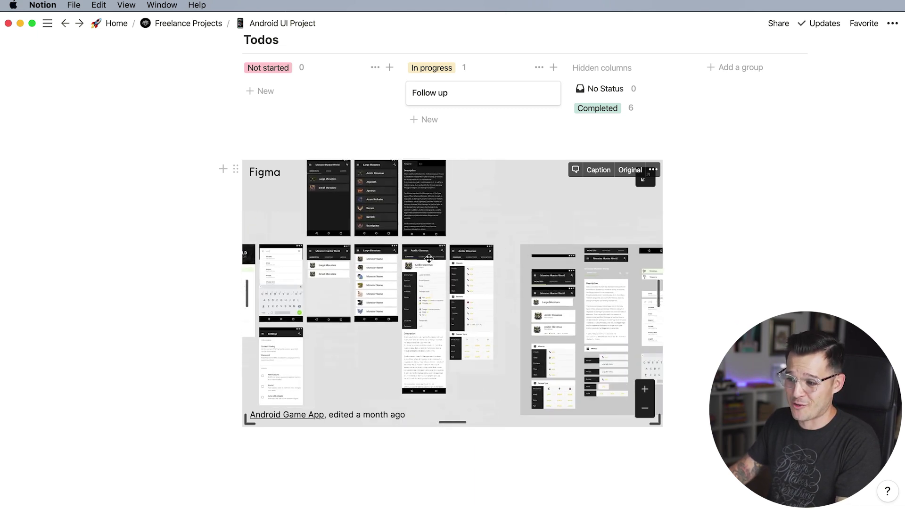
left_click_drag(439, 273, 455, 277)
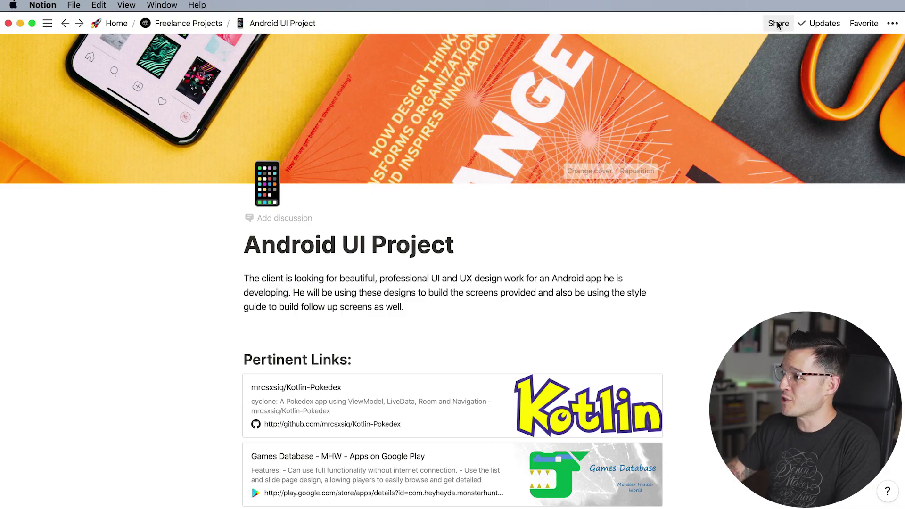
Check the sharing options of the Android UI Project page, close them and review the page down to its Todos board.
left_click(779, 23)
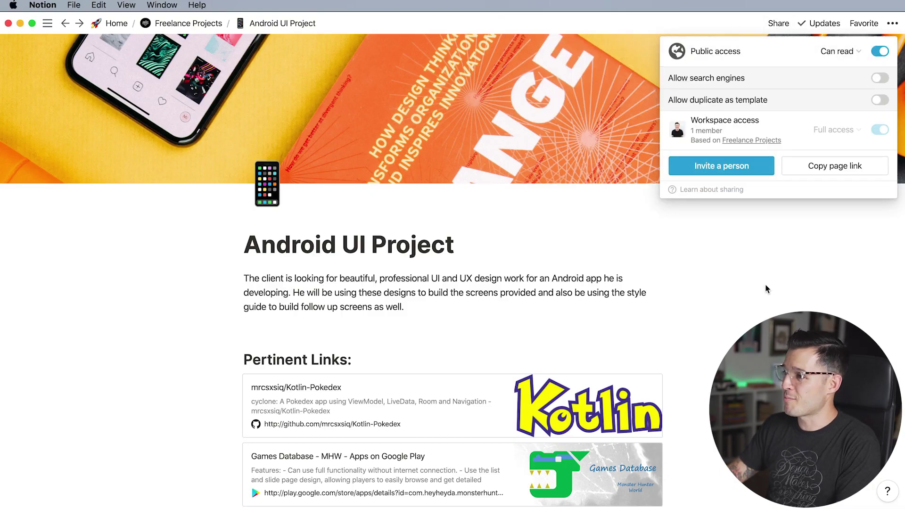
left_click(772, 309)
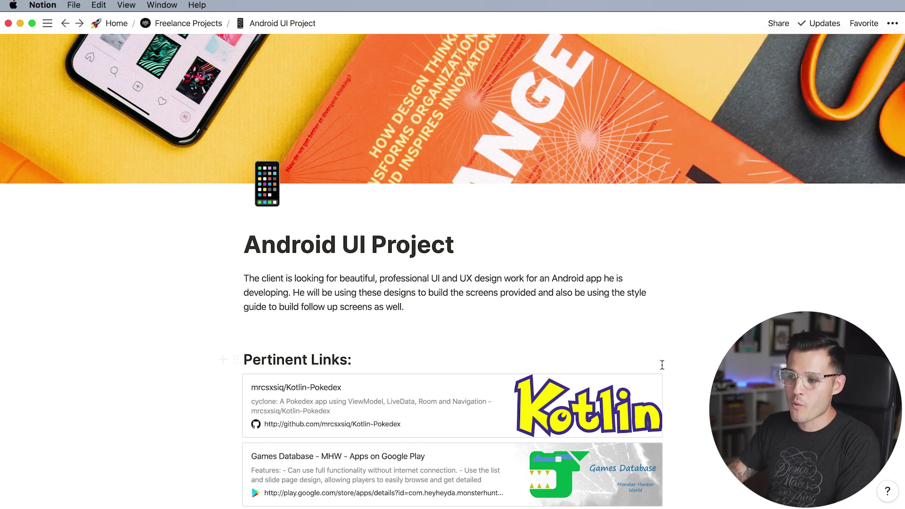
scroll(662, 365, "down", 10)
scroll(662, 365, "down", 10)
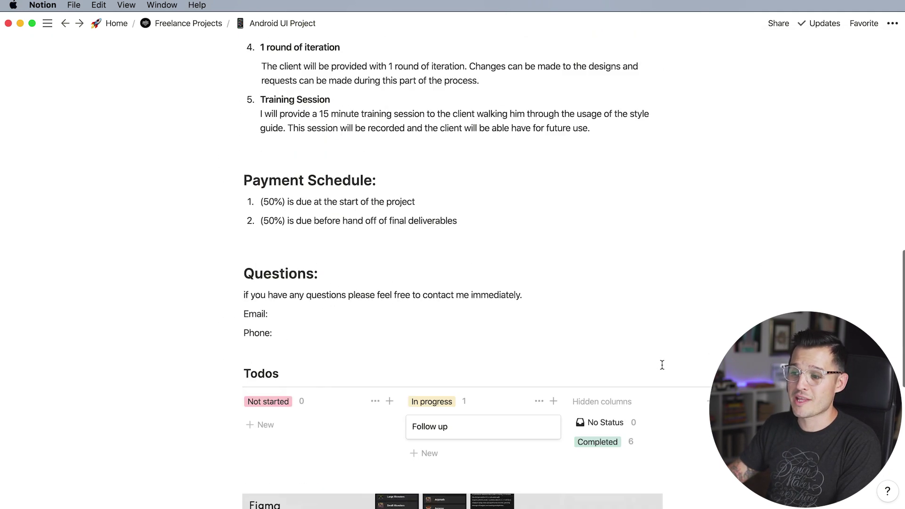
Go back to the Home page and highlight the This Week and Next Week cards on its Todo List board.
scroll(717, 279, "up", 20)
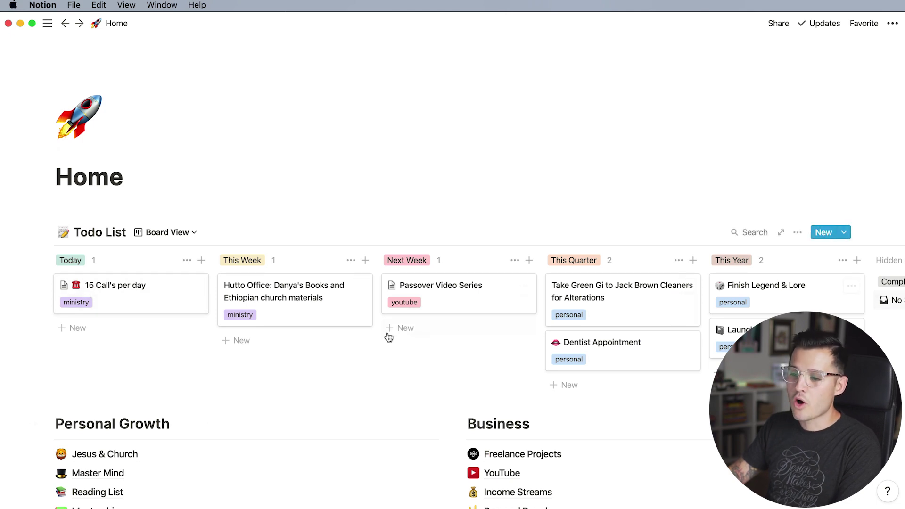
left_click_drag(315, 319, 292, 301)
left_click_drag(465, 310, 431, 303)
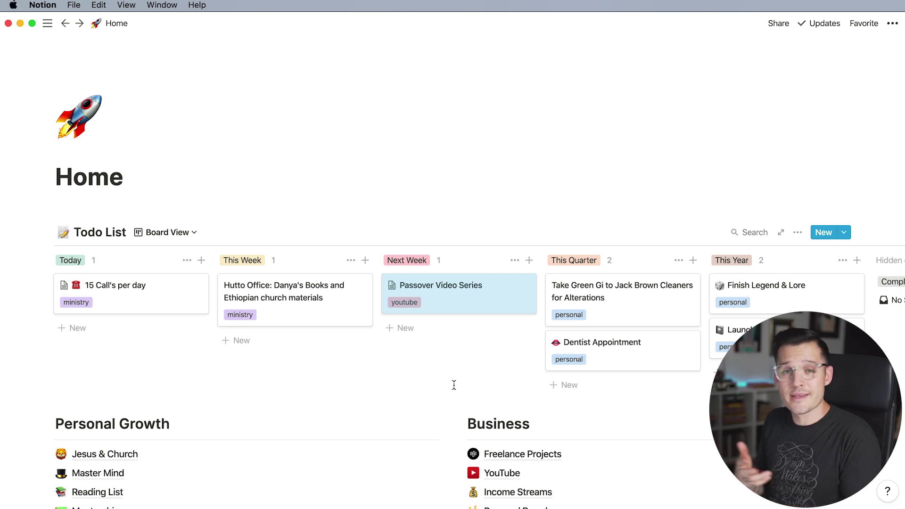
Show the sidebar, open Android UI Project from Freelance Projects and review its payment schedule, Todos board and pertinent links.
left_click(47, 23)
left_click(44, 307)
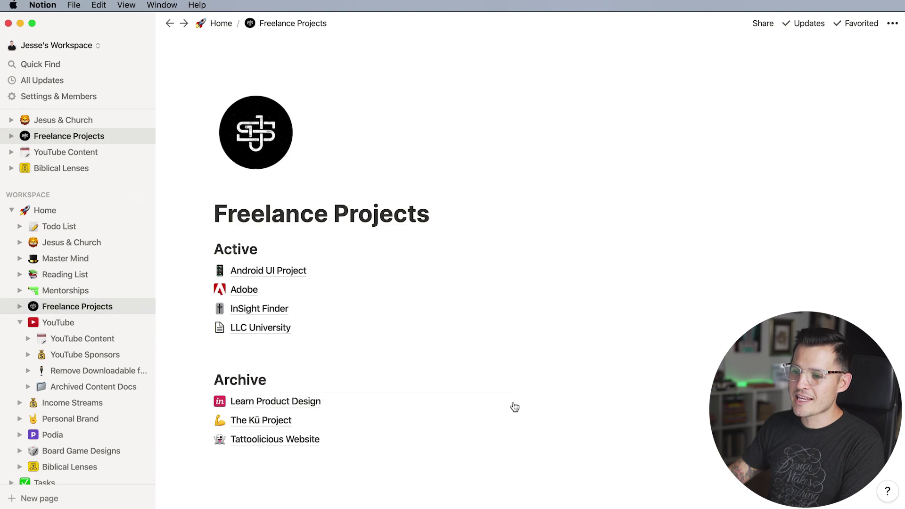
left_click(283, 269)
scroll(576, 395, "down", 15)
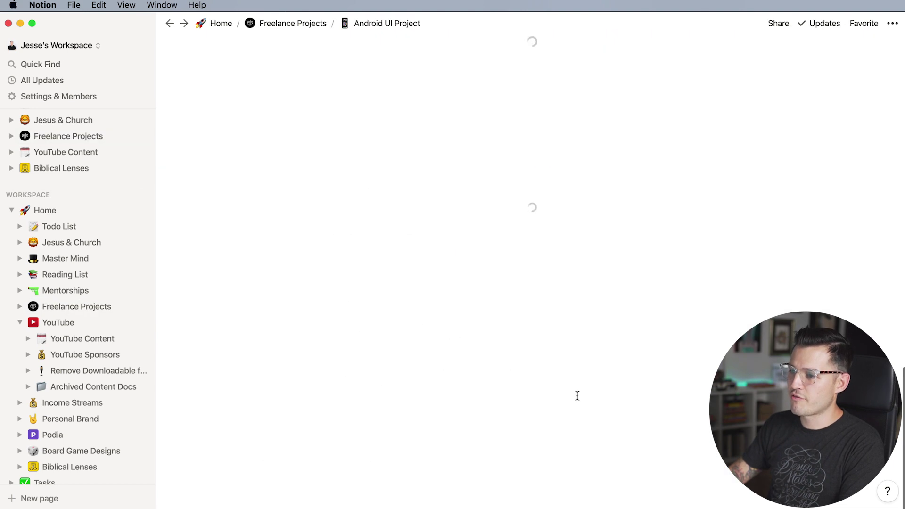
scroll(578, 391, "up", 3)
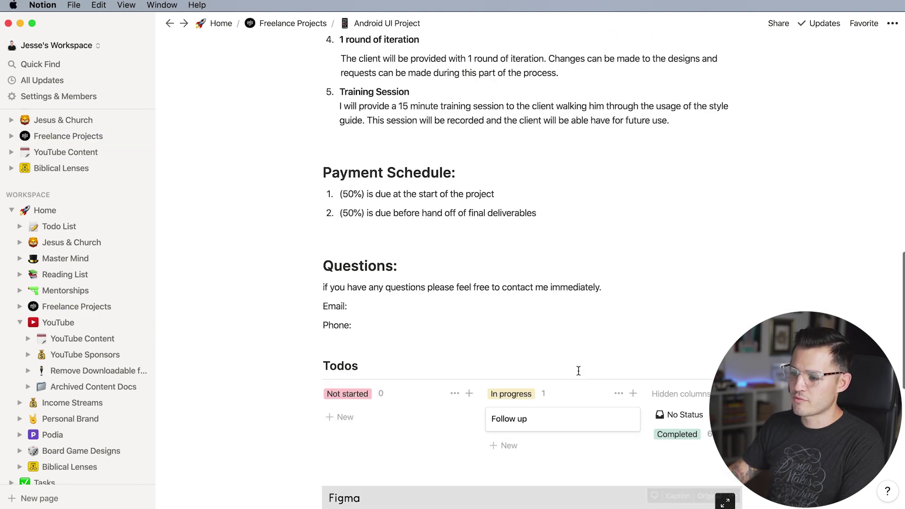
scroll(579, 372, "down", 3)
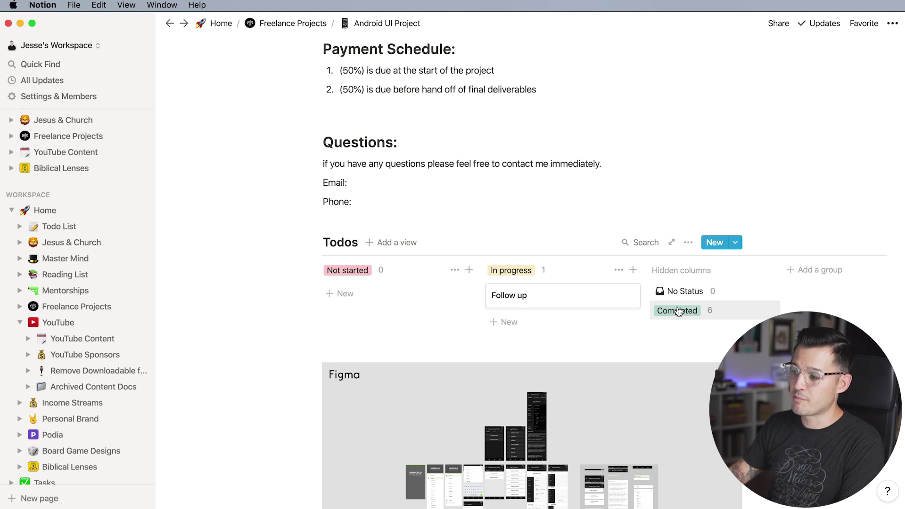
scroll(614, 285, "up", 15)
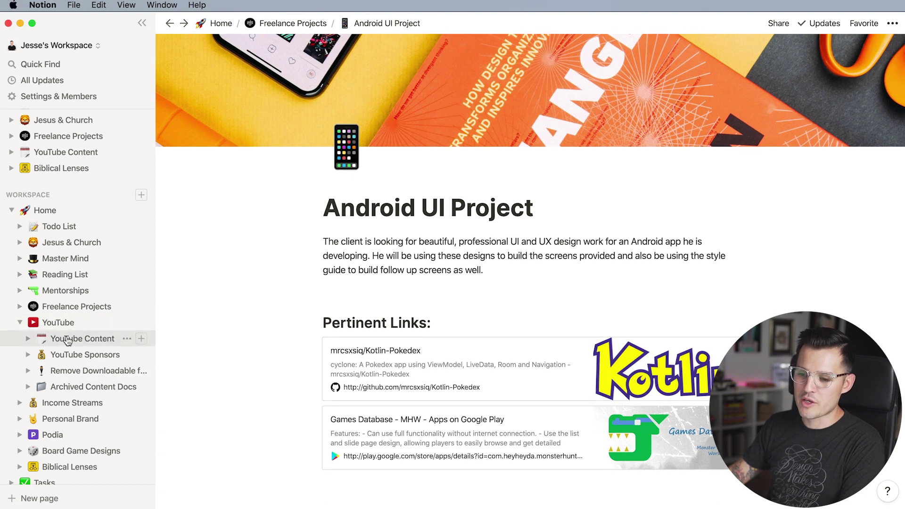
View the YouTube Content calendar and return to the Home page.
left_click(66, 338)
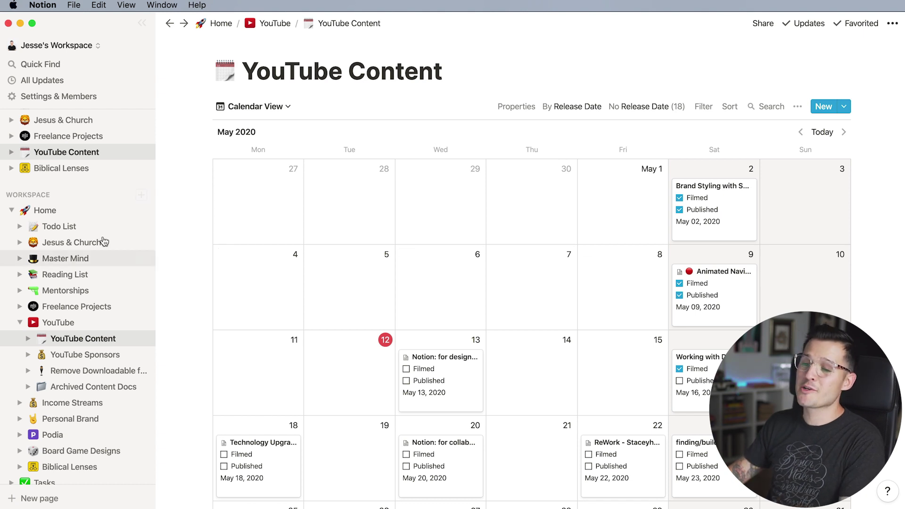
left_click(66, 214)
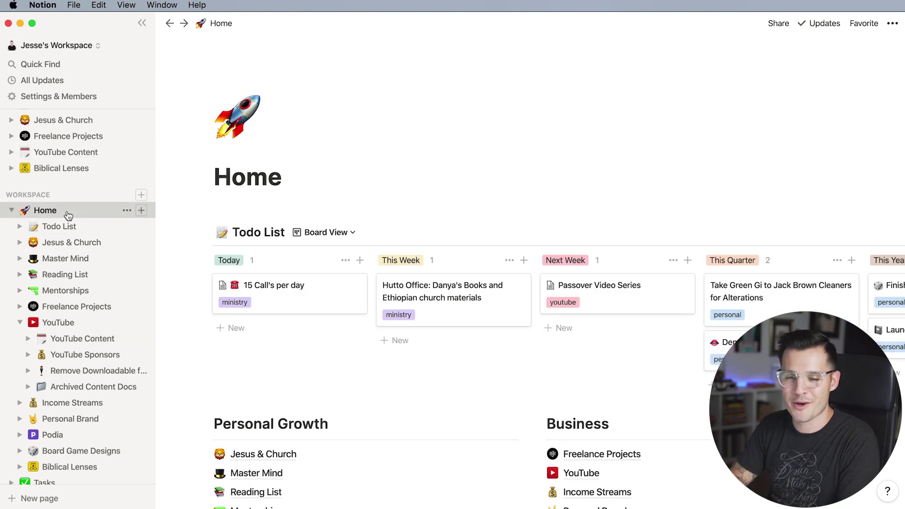